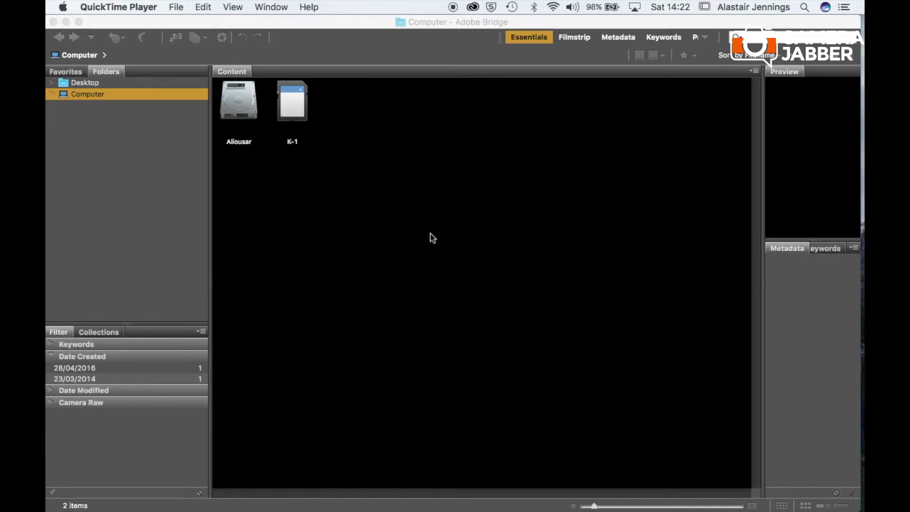
Step: Open the K-1 memory card and its DCIM folder to reveal 100OLYMP
{"action": "double_click", "coordinate": [294, 109]}
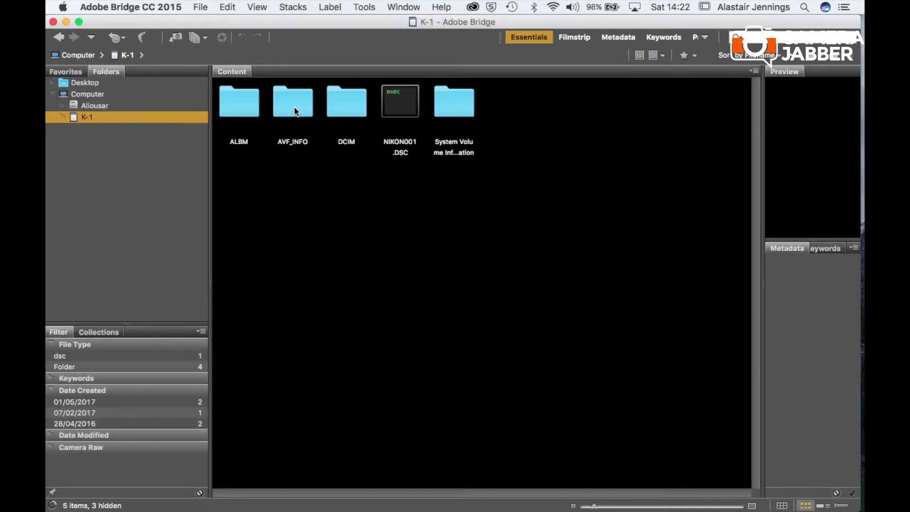
{"action": "left_click", "coordinate": [353, 98]}
{"action": "double_click", "coordinate": [351, 97]}
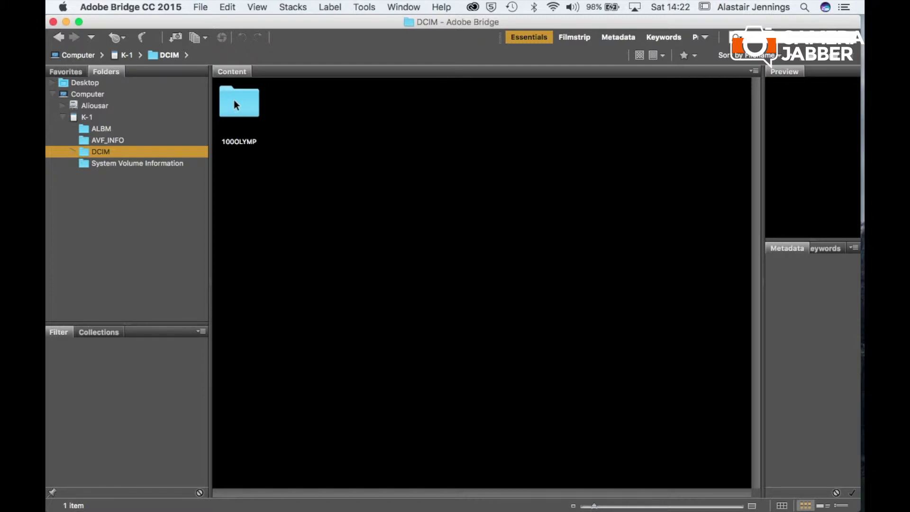
Step: Launch Get Photos from Camera with Shot Date (yyyymmdd) subfolders, then show the Advanced Dialog
{"action": "left_click", "coordinate": [201, 7]}
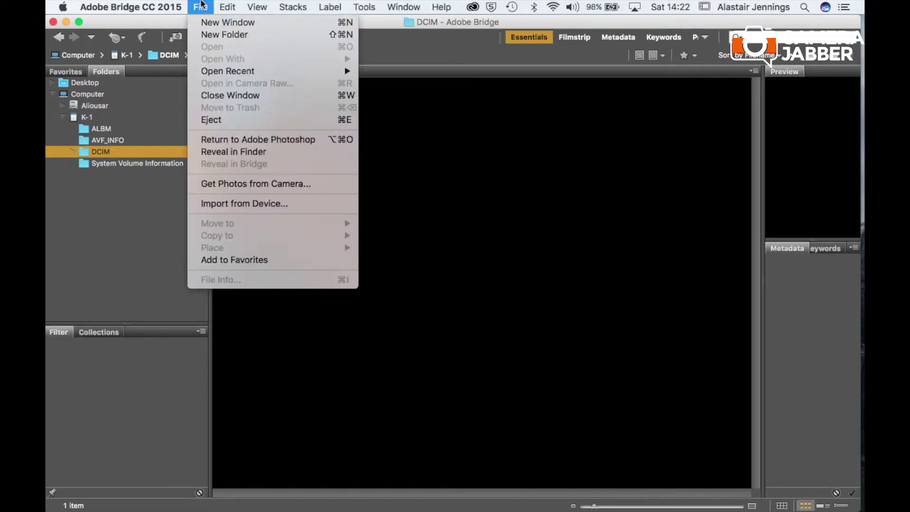
{"action": "left_click", "coordinate": [208, 184]}
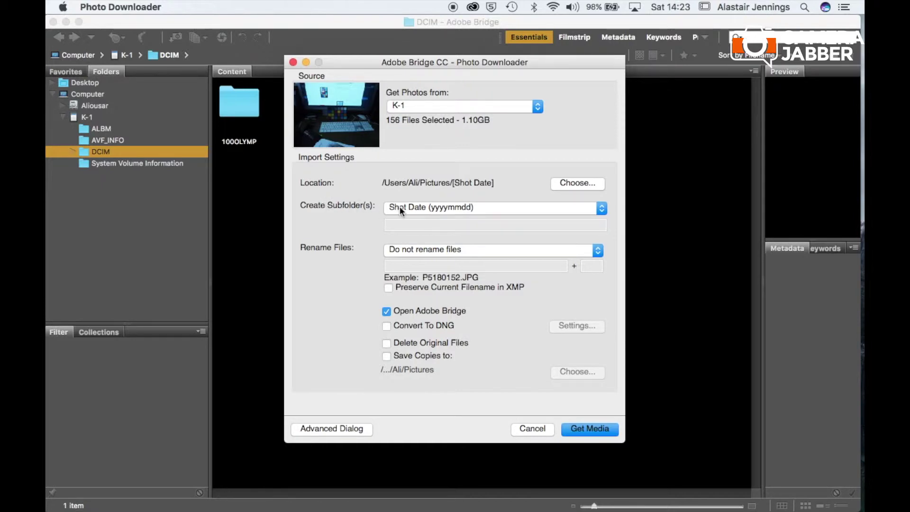
{"action": "left_click", "coordinate": [427, 211]}
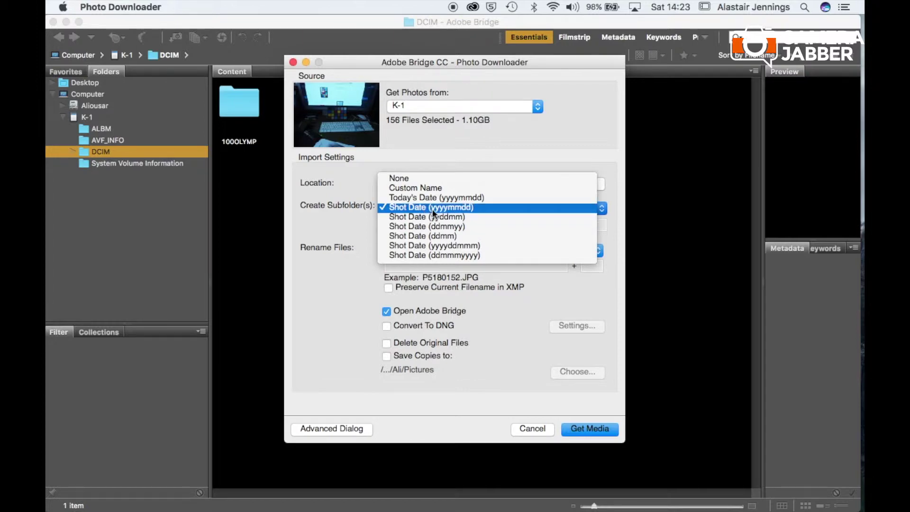
{"action": "left_click", "coordinate": [433, 208]}
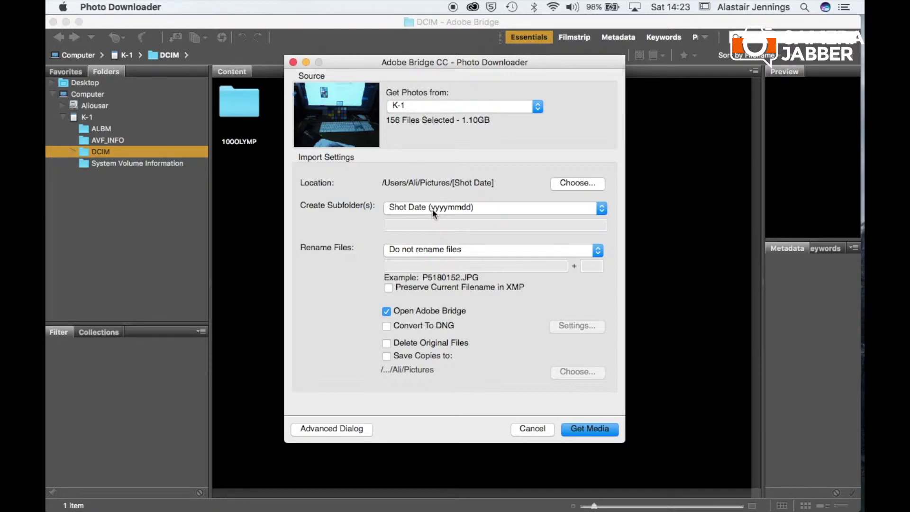
{"action": "left_click", "coordinate": [306, 429]}
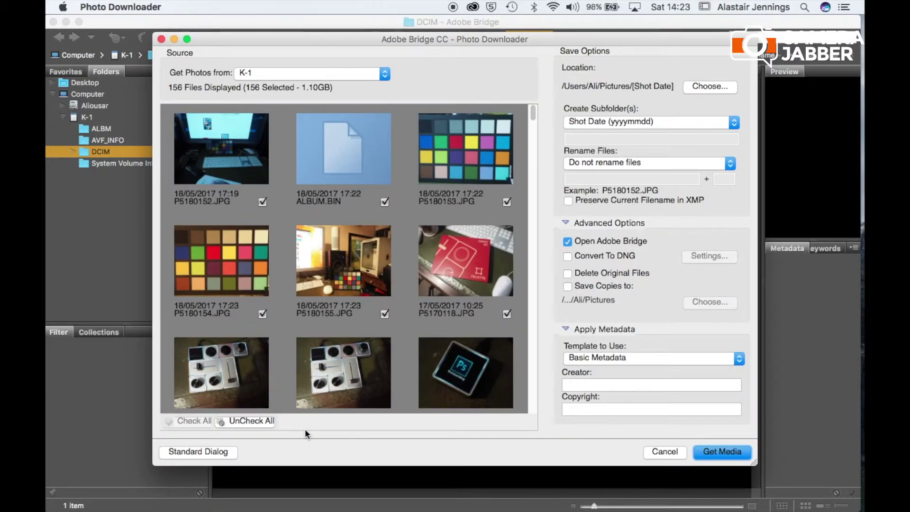
{"action": "left_click", "coordinate": [247, 421]}
{"action": "scroll", "coordinate": [249, 400], "scroll_direction": "down", "scroll_amount": 20}
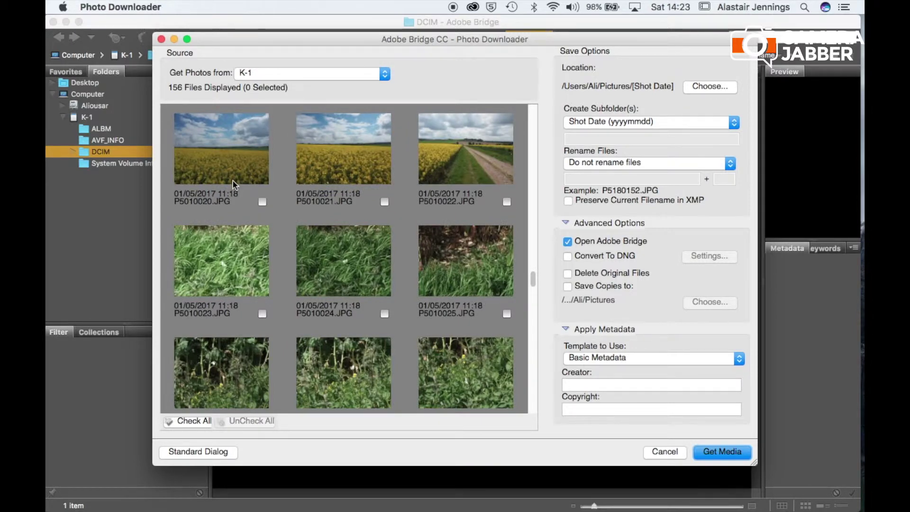
{"action": "left_click", "coordinate": [200, 420]}
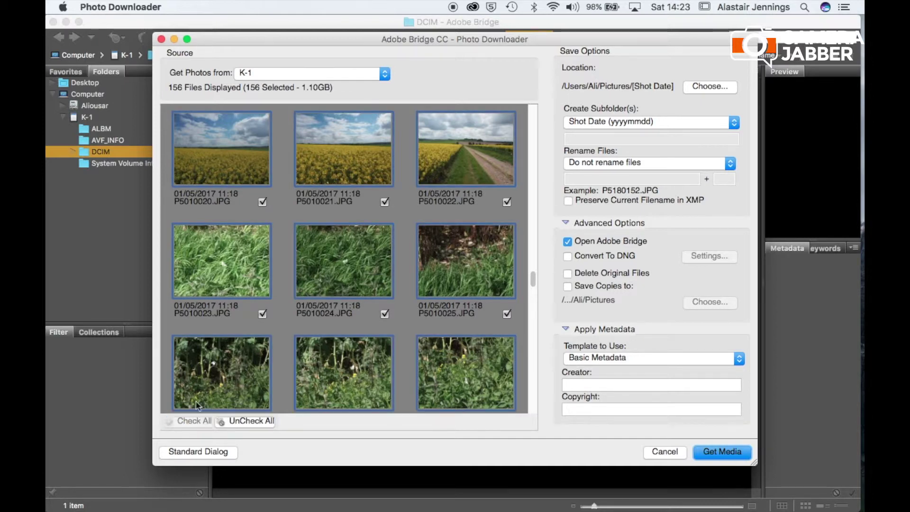
{"action": "left_click", "coordinate": [240, 421]}
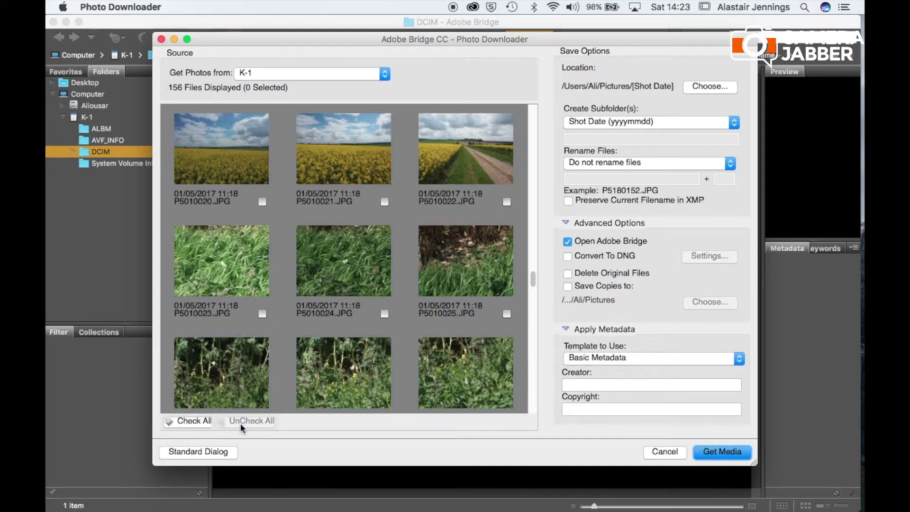
{"action": "left_click", "coordinate": [263, 201]}
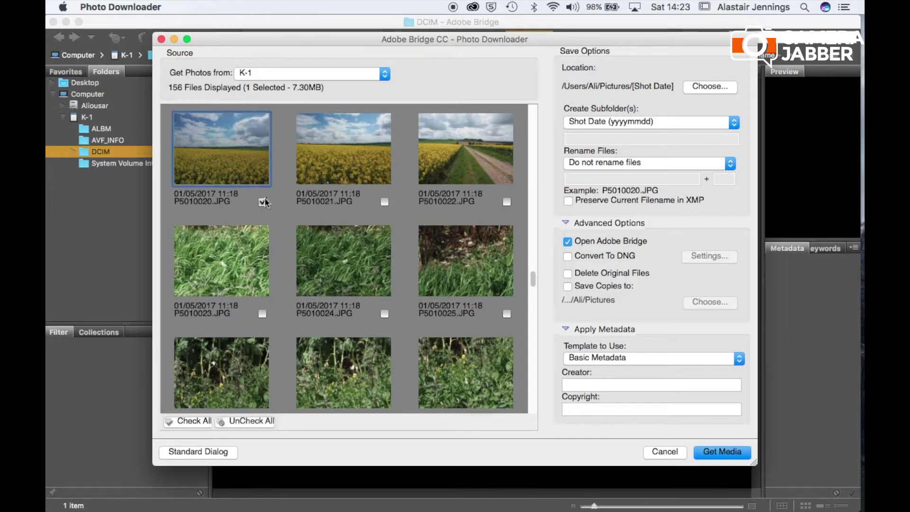
{"action": "left_click", "coordinate": [385, 201]}
{"action": "left_click", "coordinate": [384, 314]}
{"action": "left_click", "coordinate": [384, 314]}
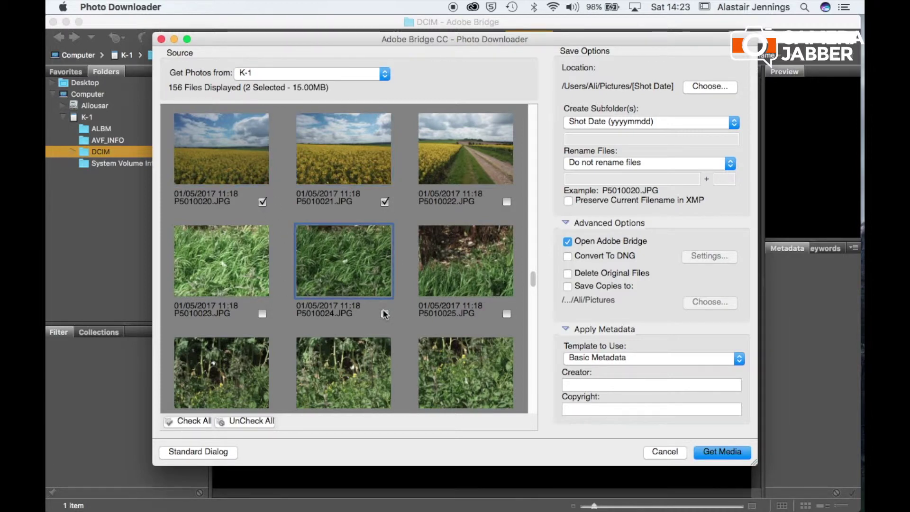
{"action": "left_click", "coordinate": [385, 201]}
{"action": "left_click", "coordinate": [263, 202]}
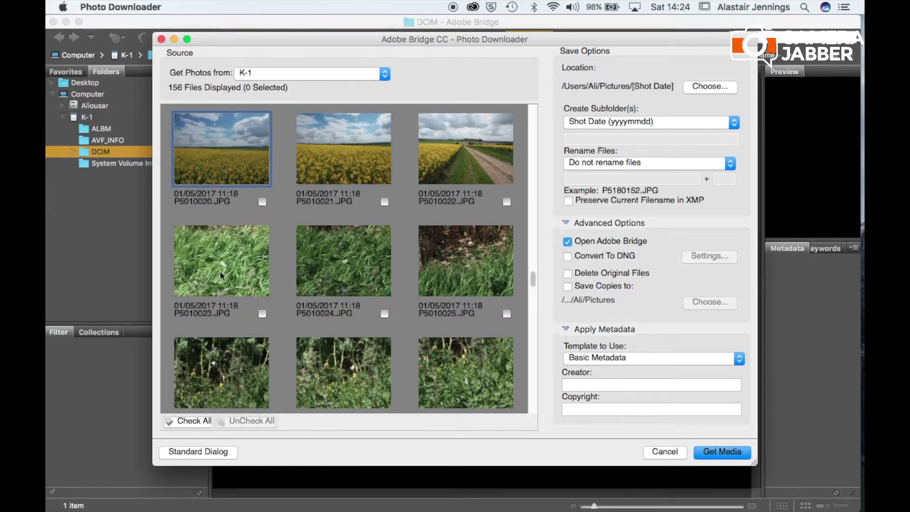
{"action": "left_click", "coordinate": [188, 421]}
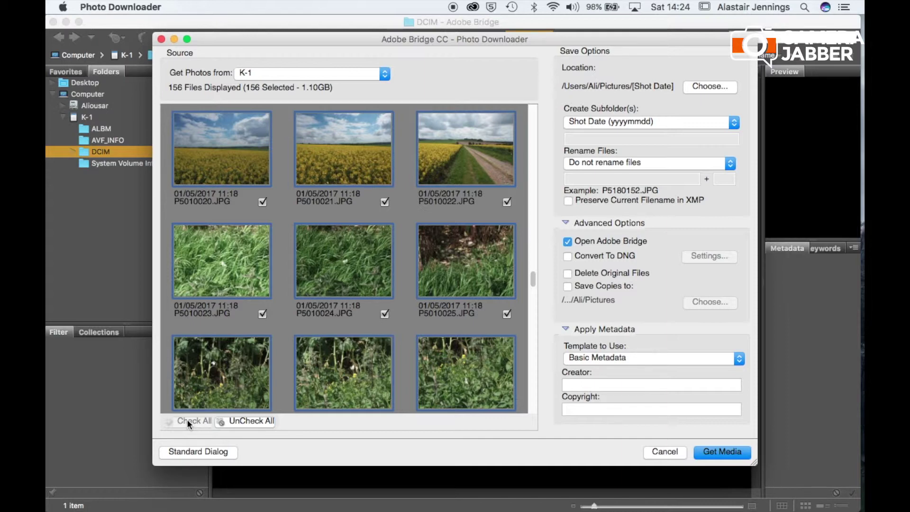
{"action": "scroll", "coordinate": [540, 286], "scroll_direction": "down", "scroll_amount": 3}
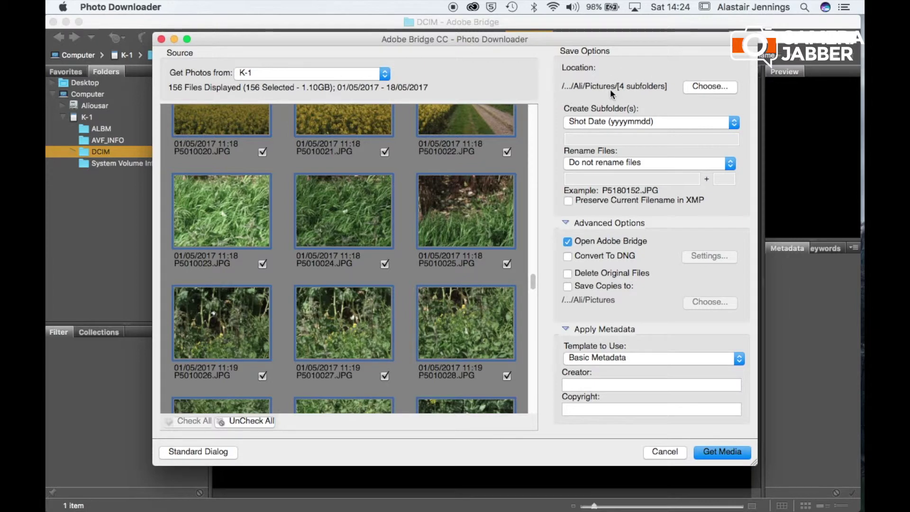
{"action": "left_click", "coordinate": [706, 85]}
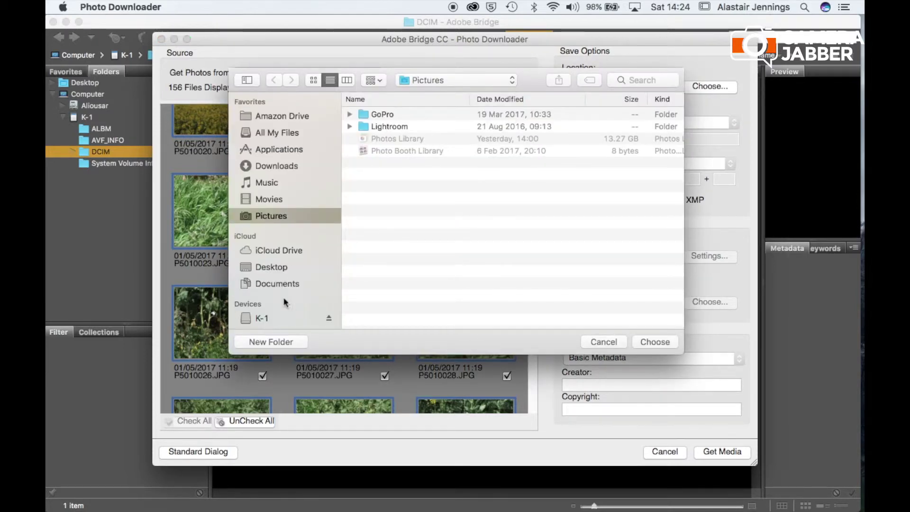
Step: Create a new 2017 folder in Pictures and choose it as the download location
{"action": "left_click", "coordinate": [265, 341]}
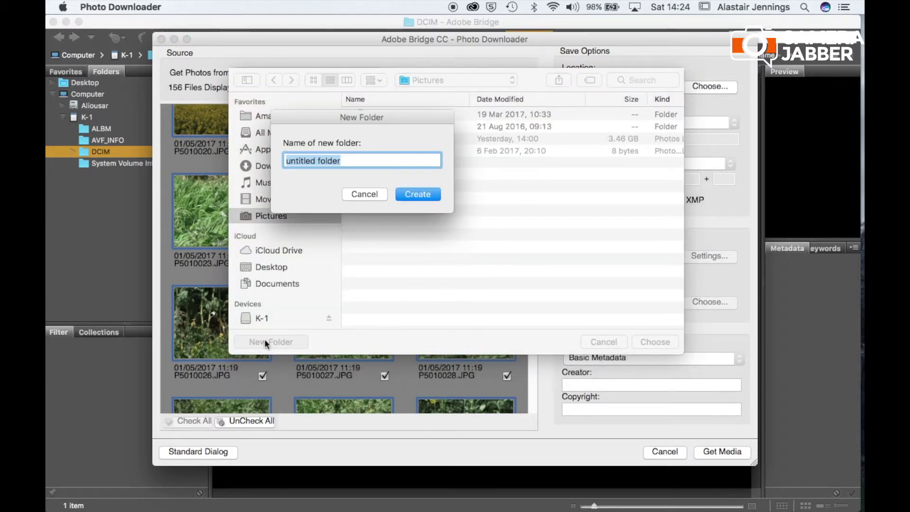
{"action": "type", "text": "2017"}
{"action": "key", "text": "Return"}
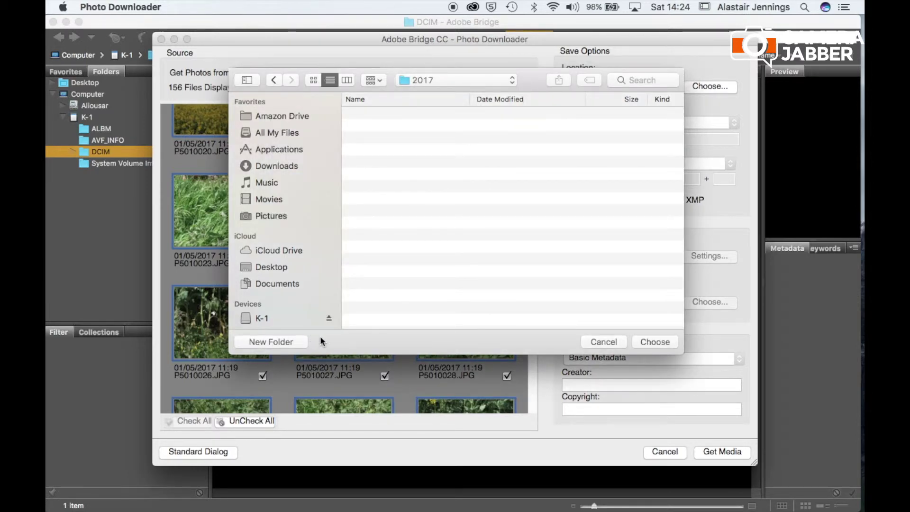
{"action": "left_click", "coordinate": [652, 343]}
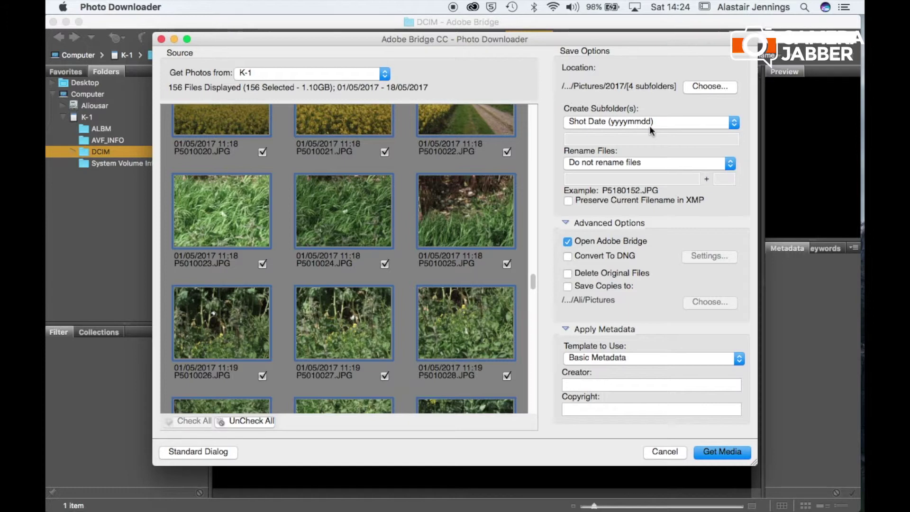
Step: In Advanced Rename, use prefix Sarum_Walk_ and replace the sequence number with Metadata > Image Unique ID
{"action": "left_click", "coordinate": [592, 163]}
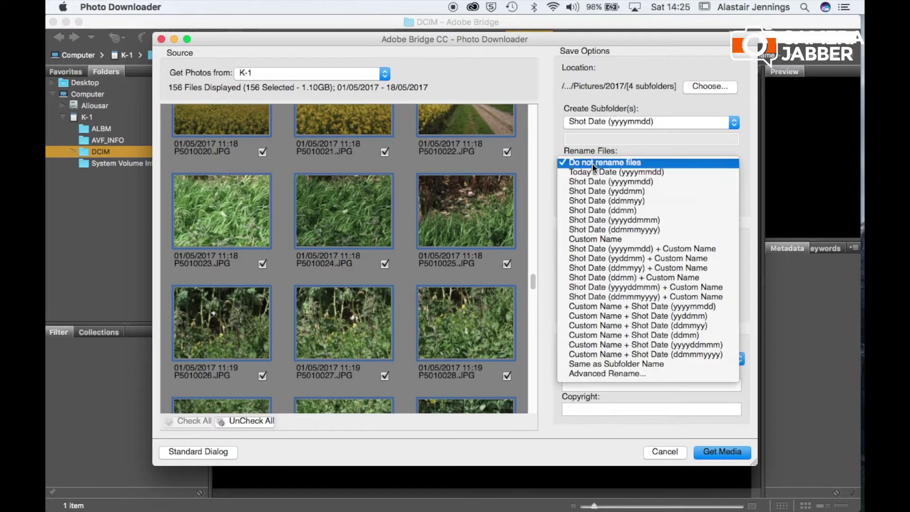
{"action": "left_click", "coordinate": [584, 375]}
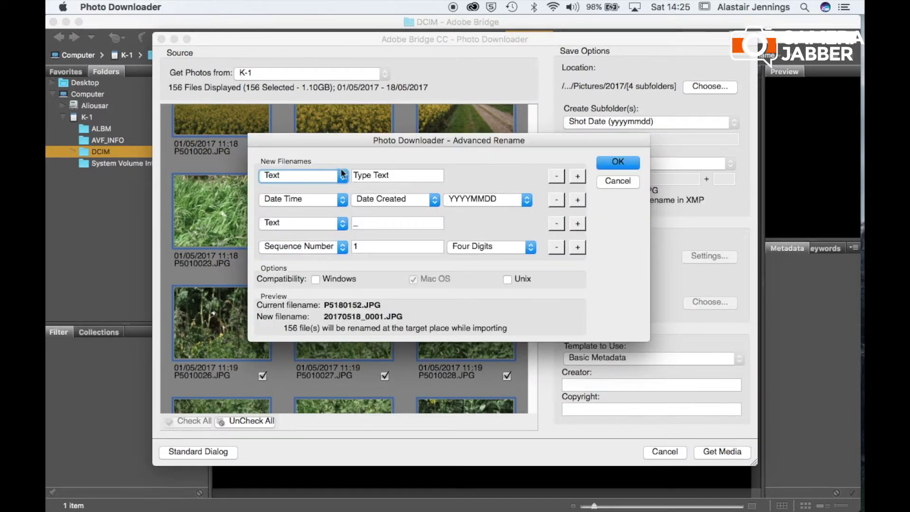
{"action": "left_click", "coordinate": [389, 177]}
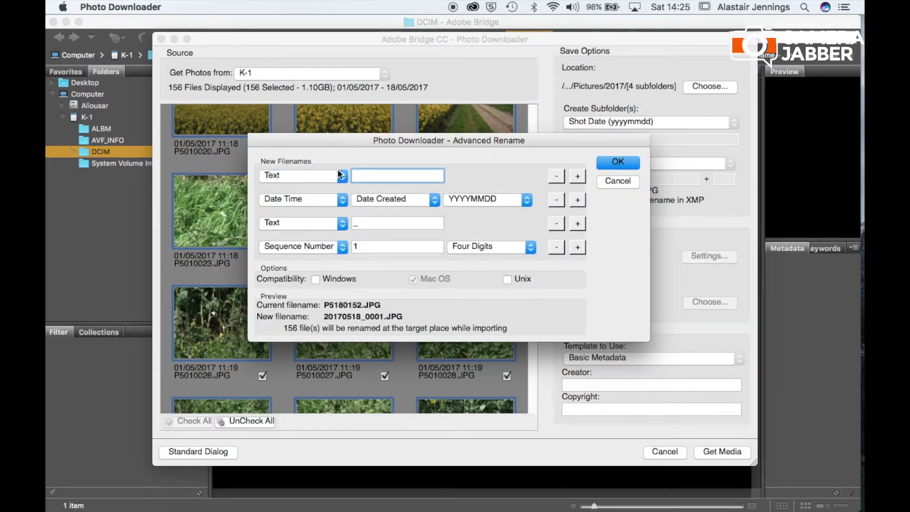
{"action": "type", "text": "Sar"}
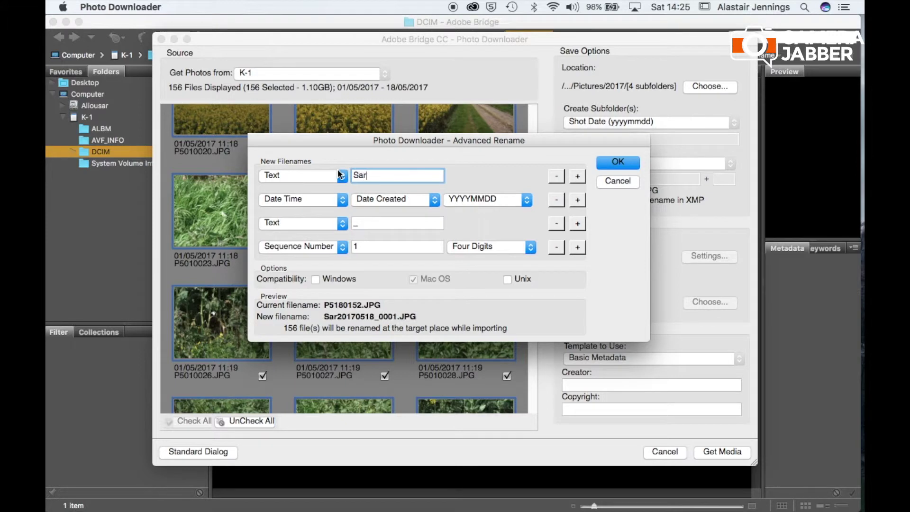
{"action": "type", "text": "um_Walk_"}
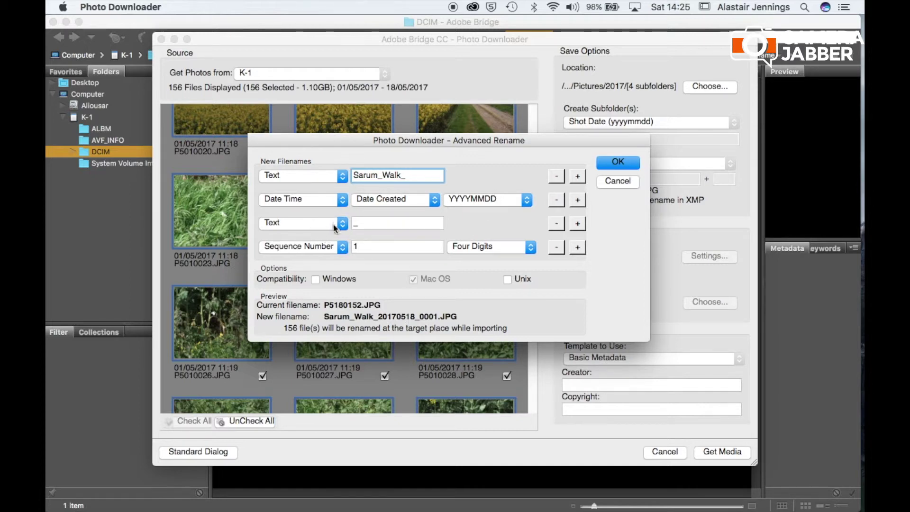
{"action": "key", "text": "Tab"}
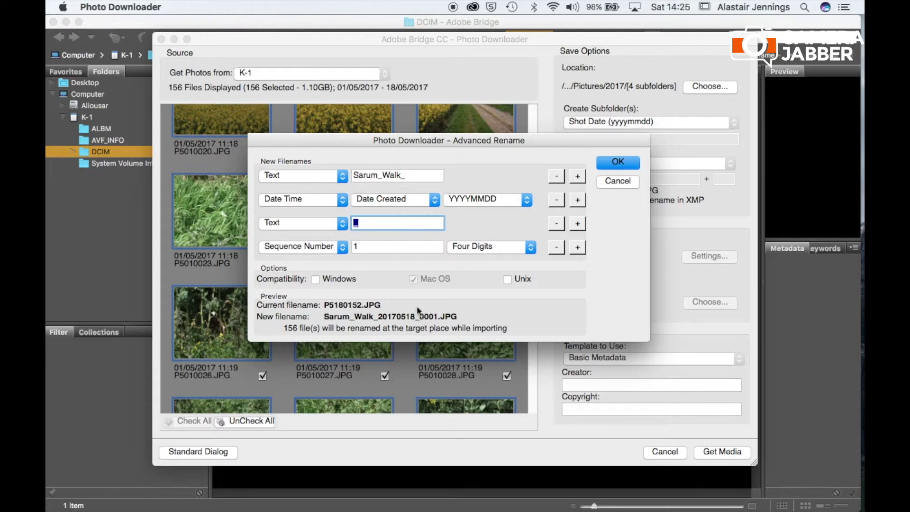
{"action": "left_click", "coordinate": [324, 245]}
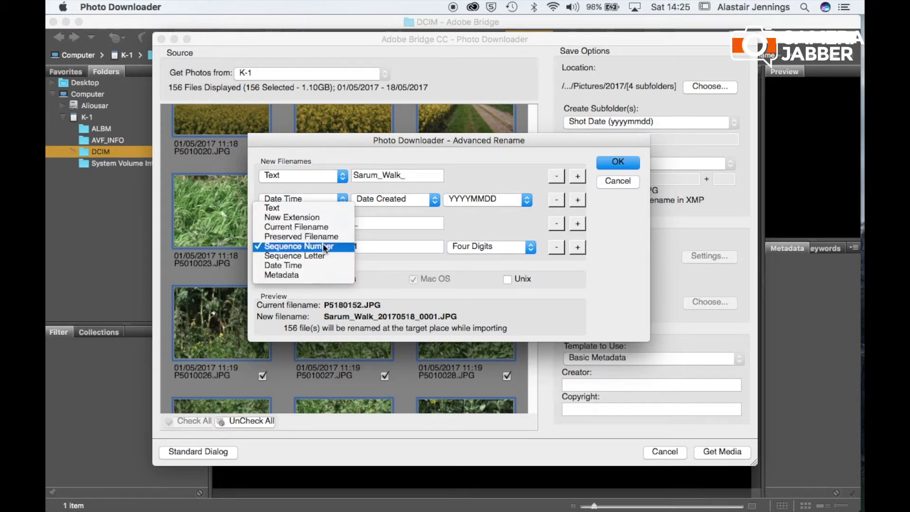
{"action": "left_click", "coordinate": [318, 275]}
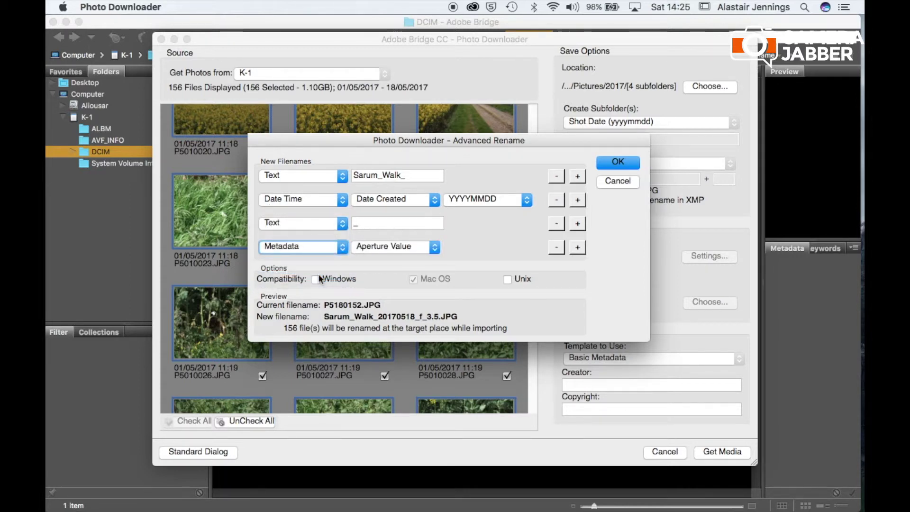
{"action": "left_click", "coordinate": [380, 246]}
{"action": "left_click", "coordinate": [389, 362]}
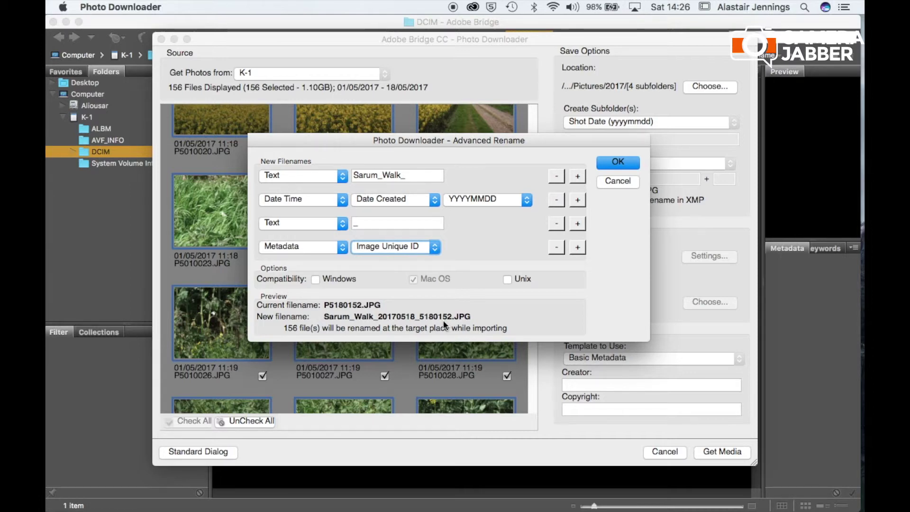
{"action": "left_click", "coordinate": [617, 163]}
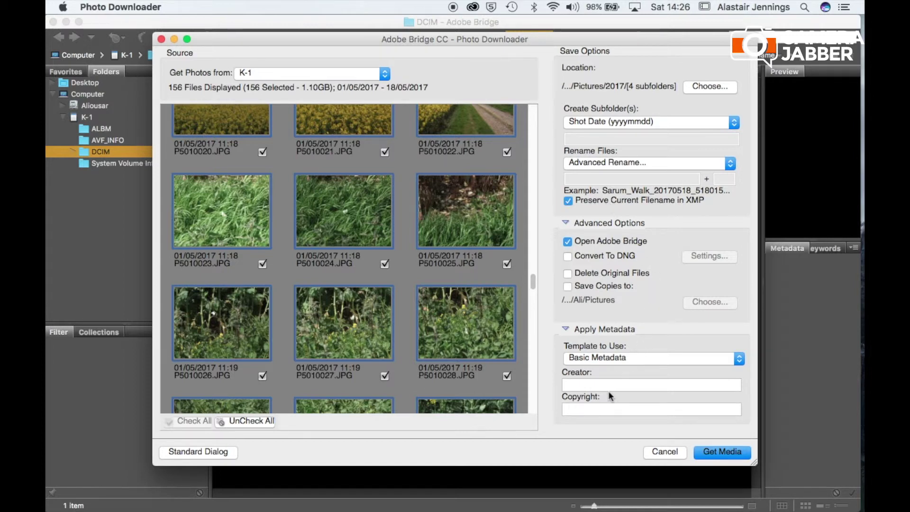
Step: Enter the photographer's name as Creator, paste it into Copyright, then start Get Media
{"action": "left_click", "coordinate": [575, 385]}
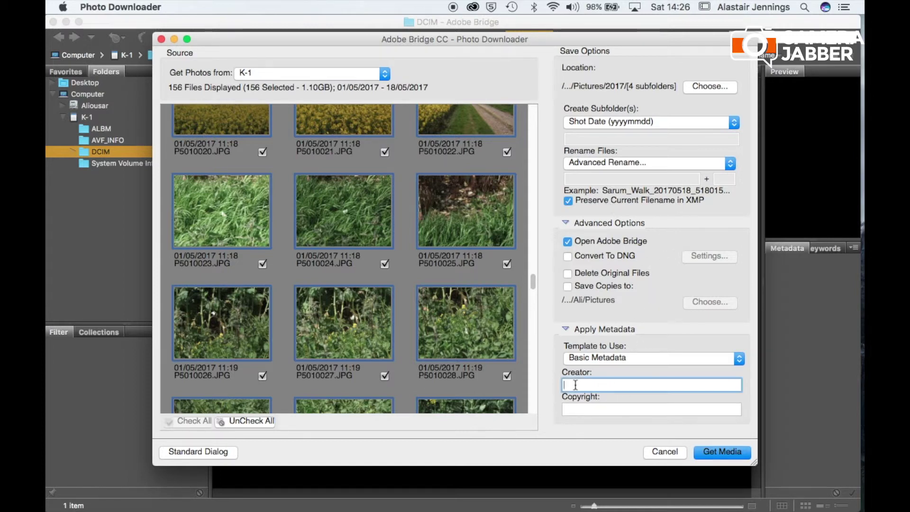
{"action": "type", "text": "Alastair Jennings"}
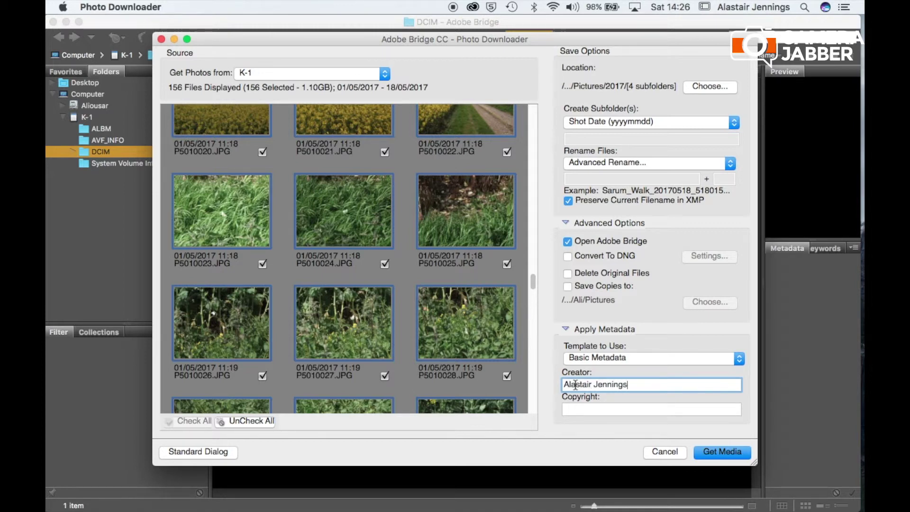
{"action": "key", "text": "super+a"}
{"action": "key", "text": "super+c"}
{"action": "key", "text": "Tab"}
{"action": "key", "text": "super+v"}
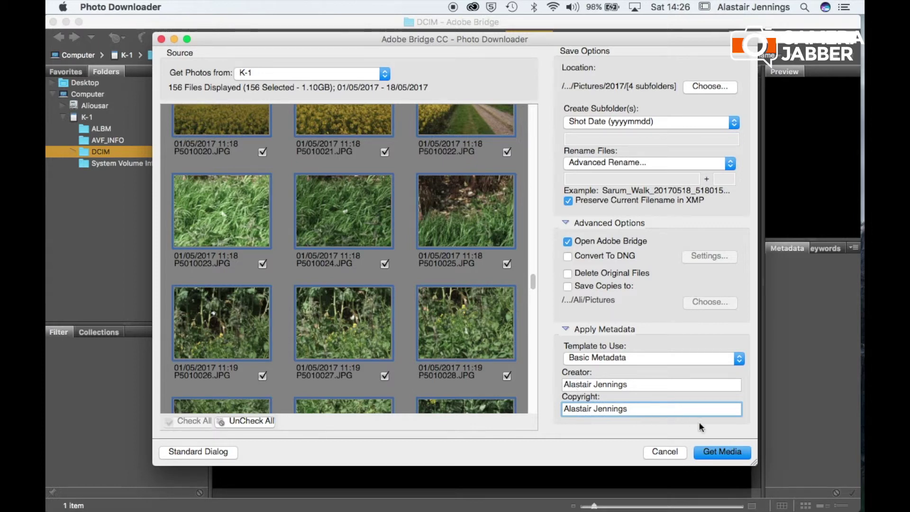
{"action": "left_click", "coordinate": [716, 451]}
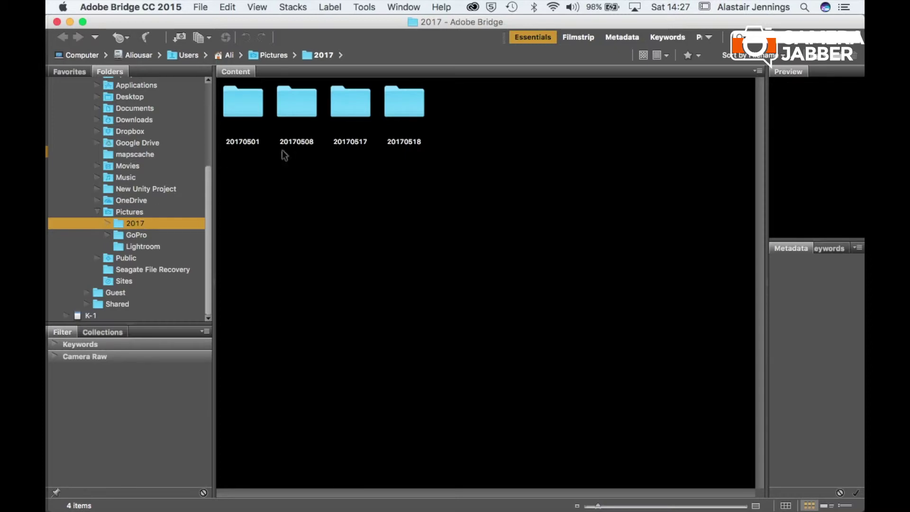
Step: Check the imported photos in folders 20170501 and 20170518, return to 2017, and select 20170501
{"action": "double_click", "coordinate": [249, 101]}
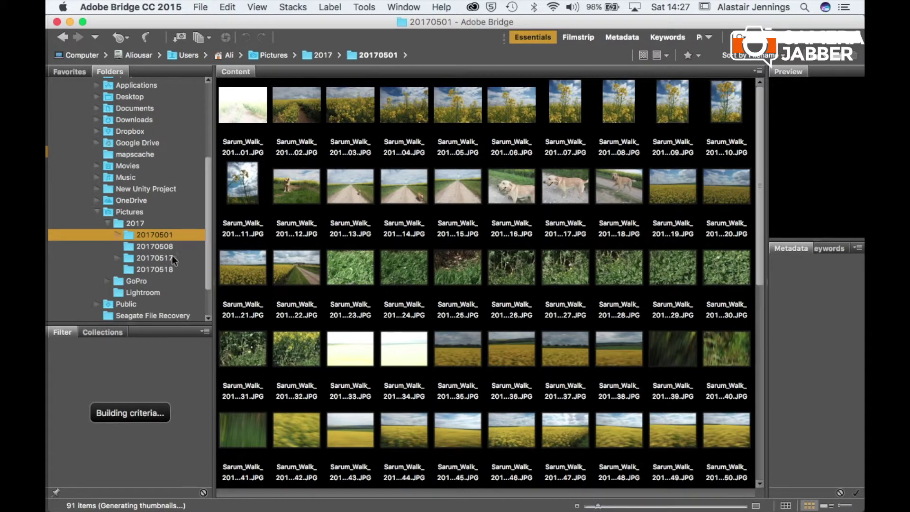
{"action": "left_click", "coordinate": [150, 269]}
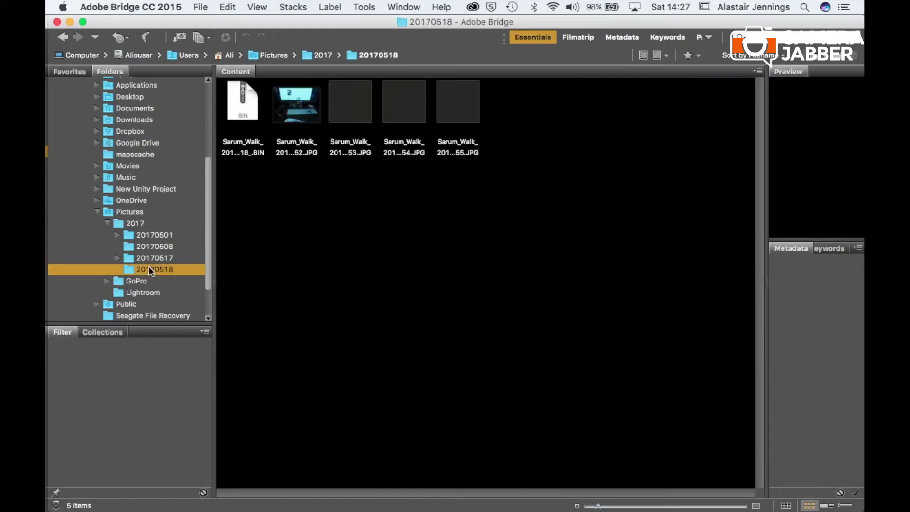
{"action": "left_click", "coordinate": [153, 234]}
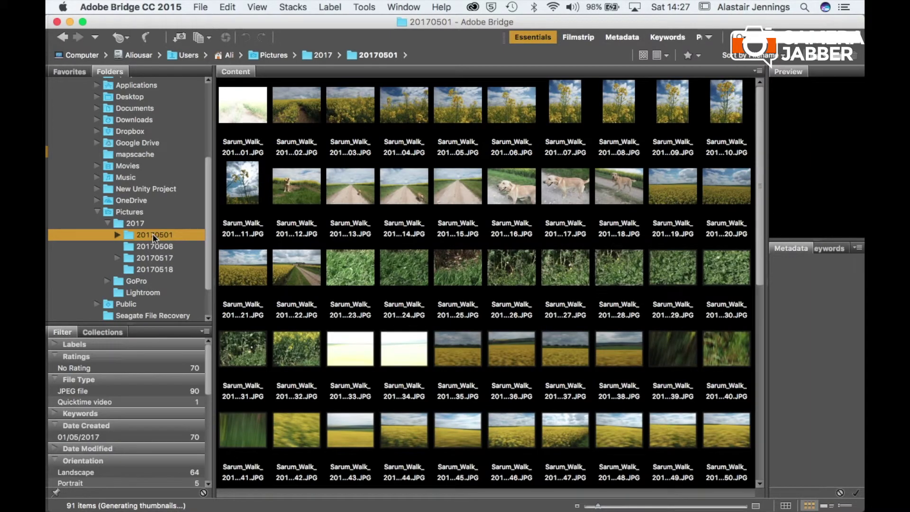
{"action": "left_click", "coordinate": [138, 222]}
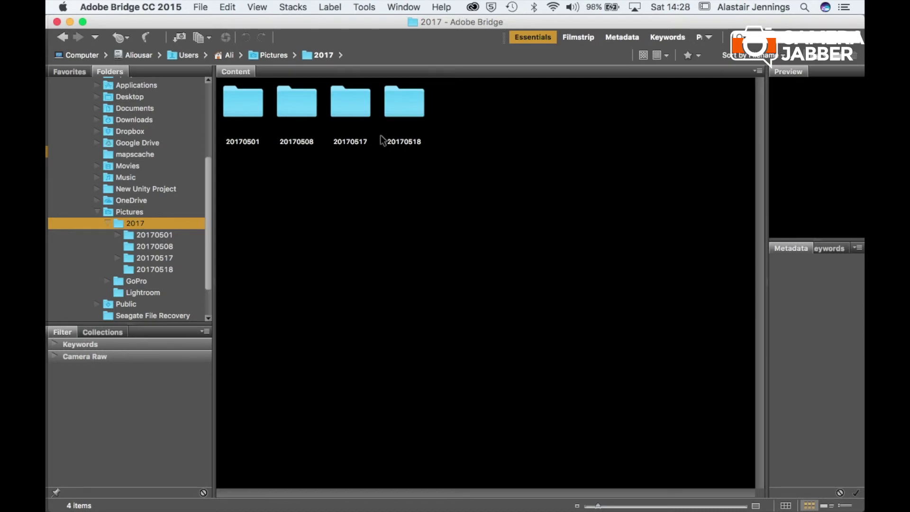
{"action": "left_click", "coordinate": [247, 142]}
Step: Rename the folder 20170501 to '20170501 - Sarum Walk'
{"action": "left_click", "coordinate": [255, 142]}
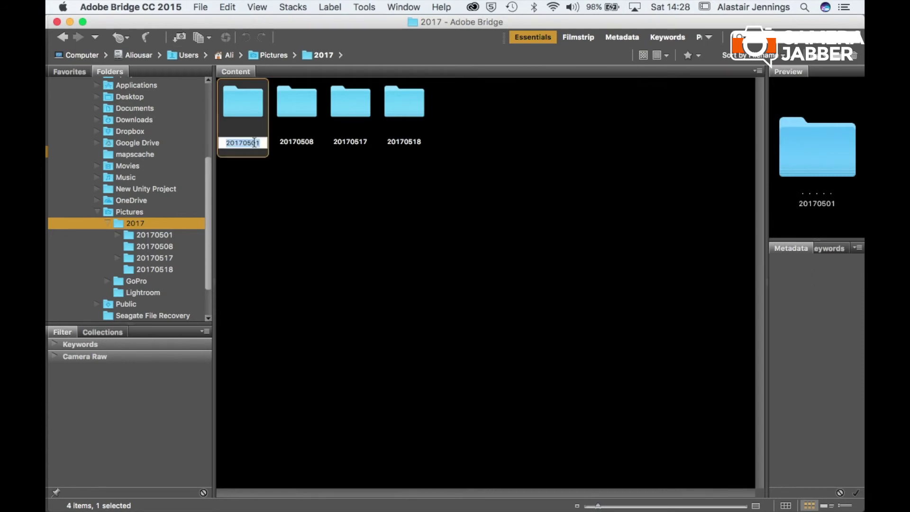
{"action": "key", "text": "Right"}
{"action": "type", "text": "-"}
{"action": "type", "text": "Saa"}
{"action": "key", "text": "BackSpace"}
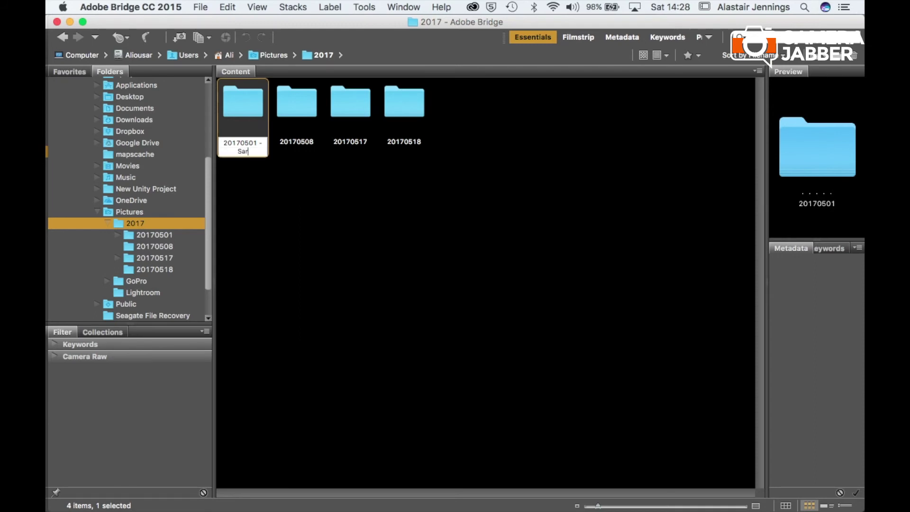
{"action": "type", "text": "rum Walk"}
{"action": "key", "text": "Return"}
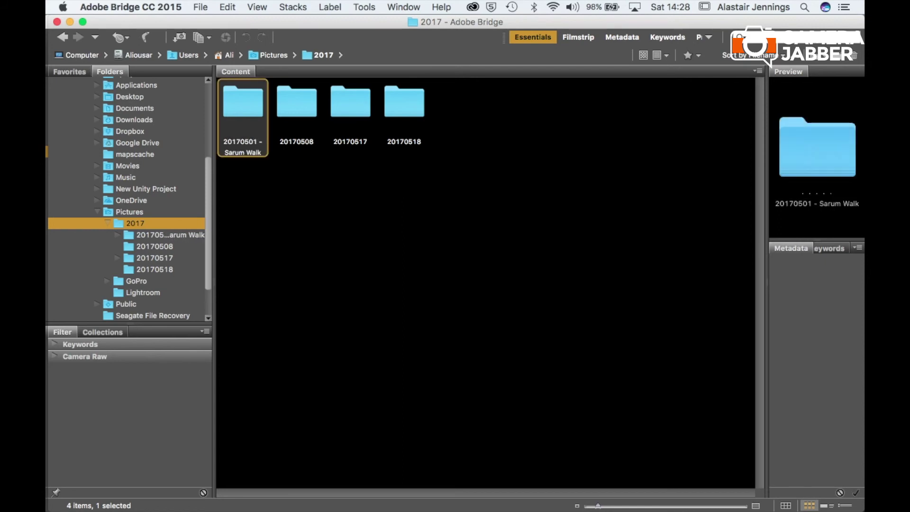